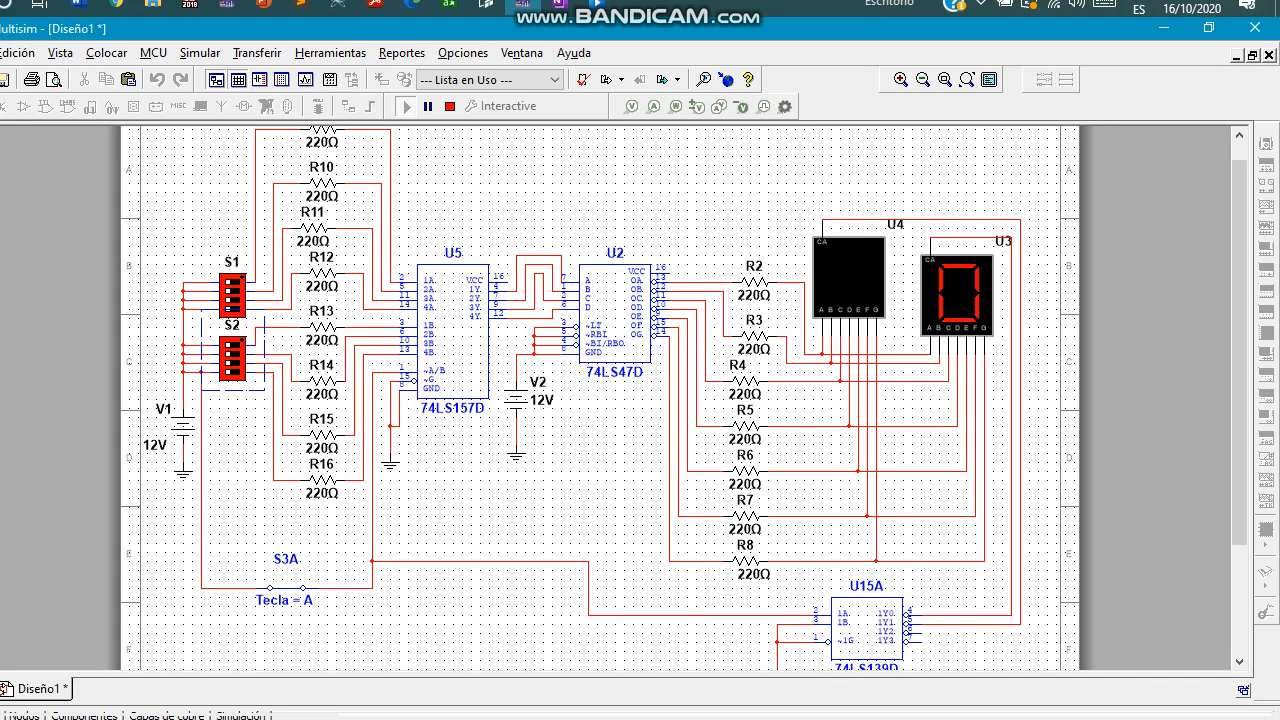
# Step: Review the component list and the 7-segment decoder notes in OneNote, and return to the Multisim circuit
pyautogui.scroll(1, 600, 400)
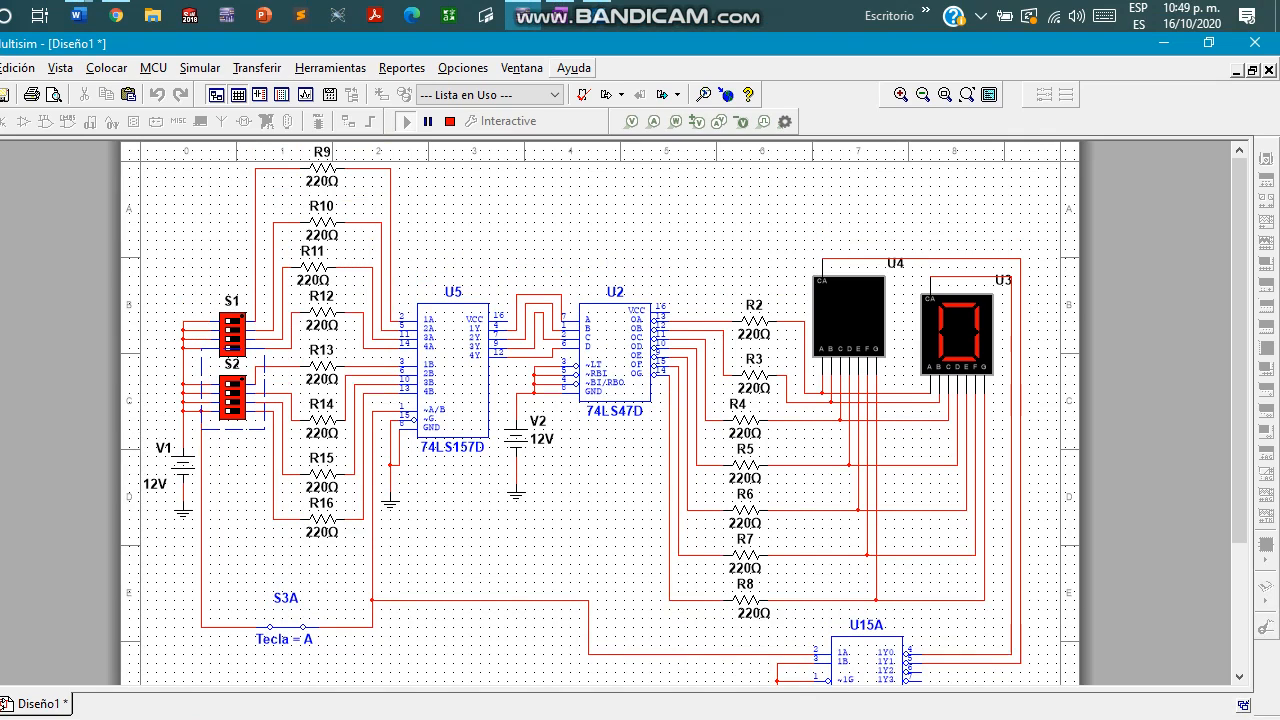
pyautogui.click(559, 4)
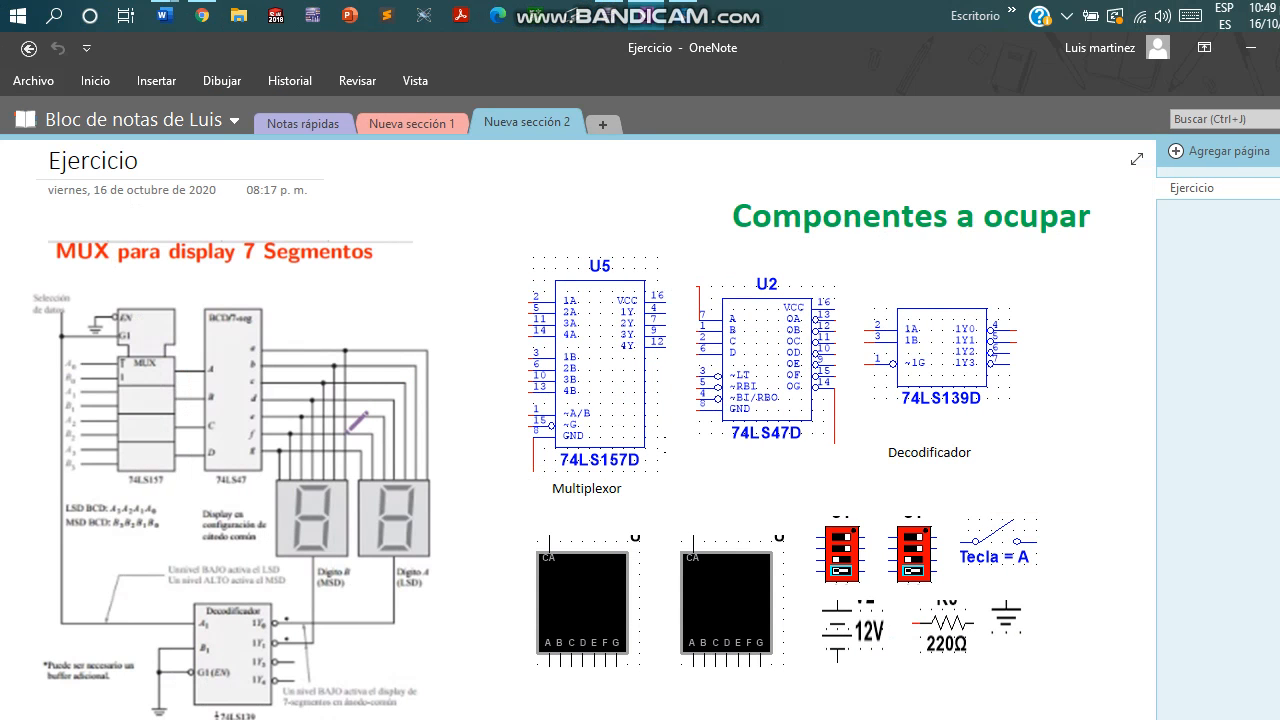
pyautogui.click(325, 123)
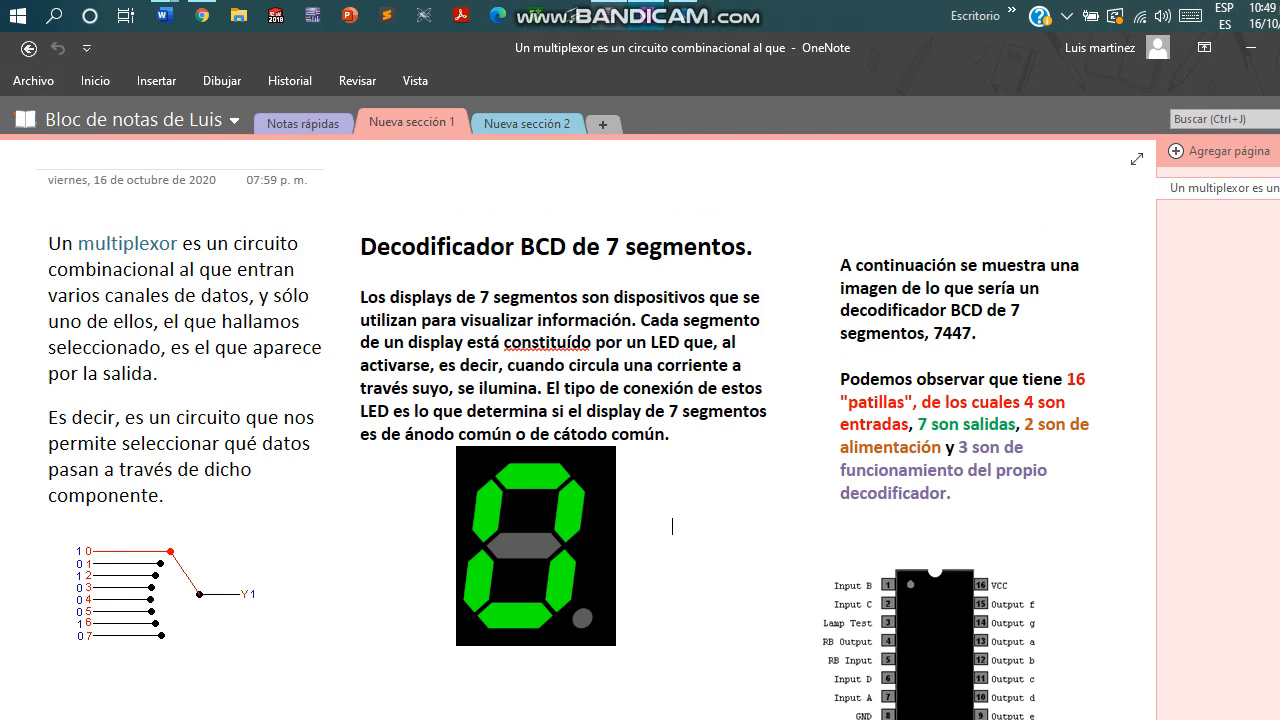
pyautogui.hotkey('alt', 'Tab')
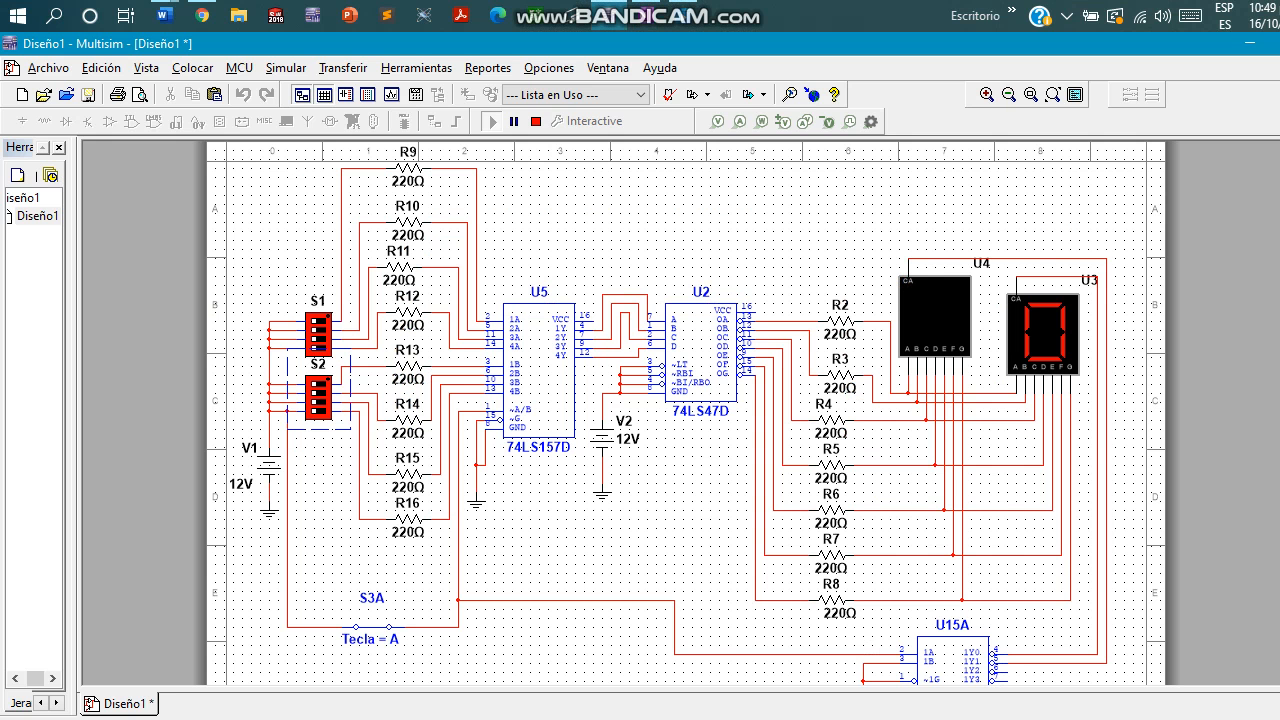
# Step: Examine the circuit's wiring from DIP switches S1 and S2 through the multiplexer and decoders to the two 7-segment displays
pyautogui.click(318, 383)
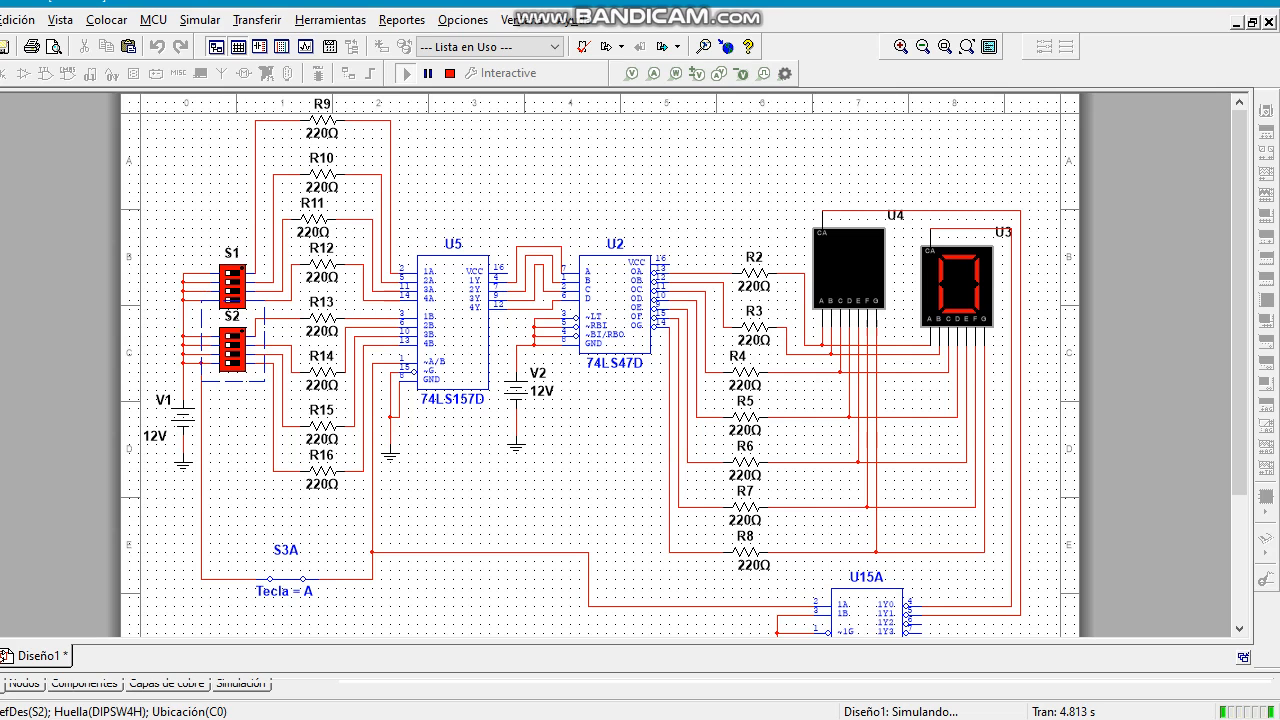
pyautogui.scroll(-3, 600, 365)
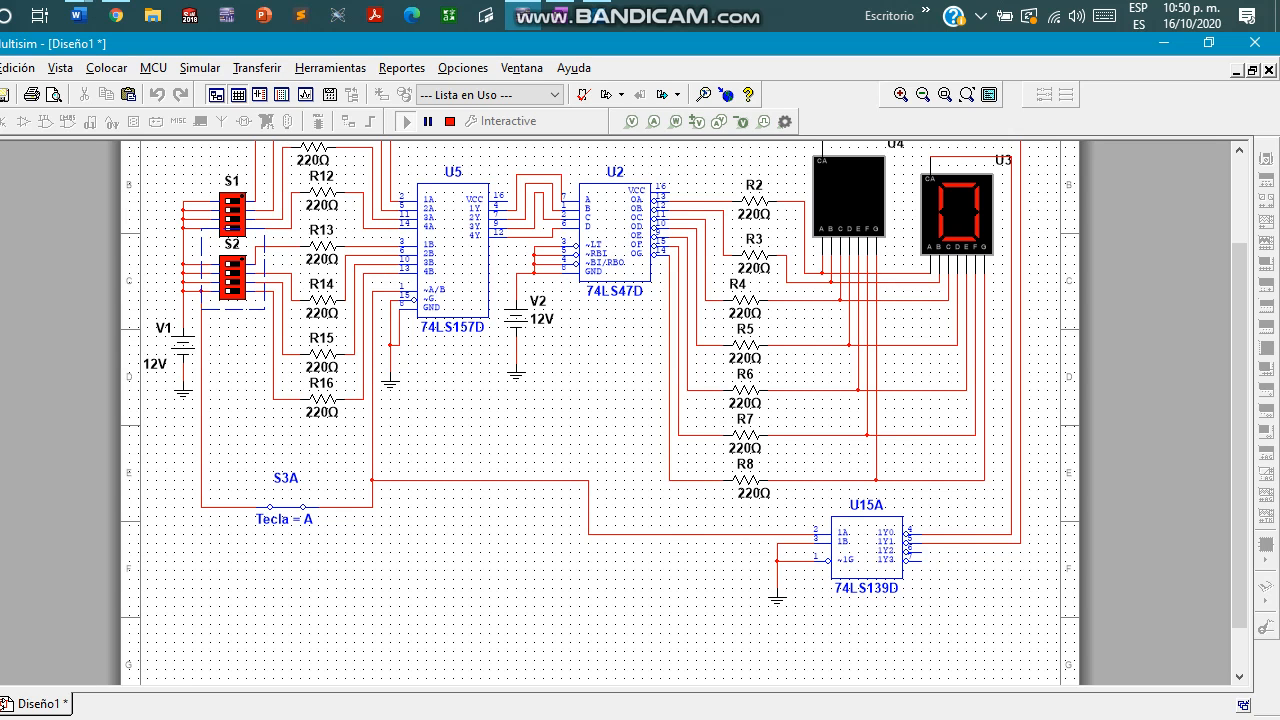
pyautogui.scroll(1, 684, 417)
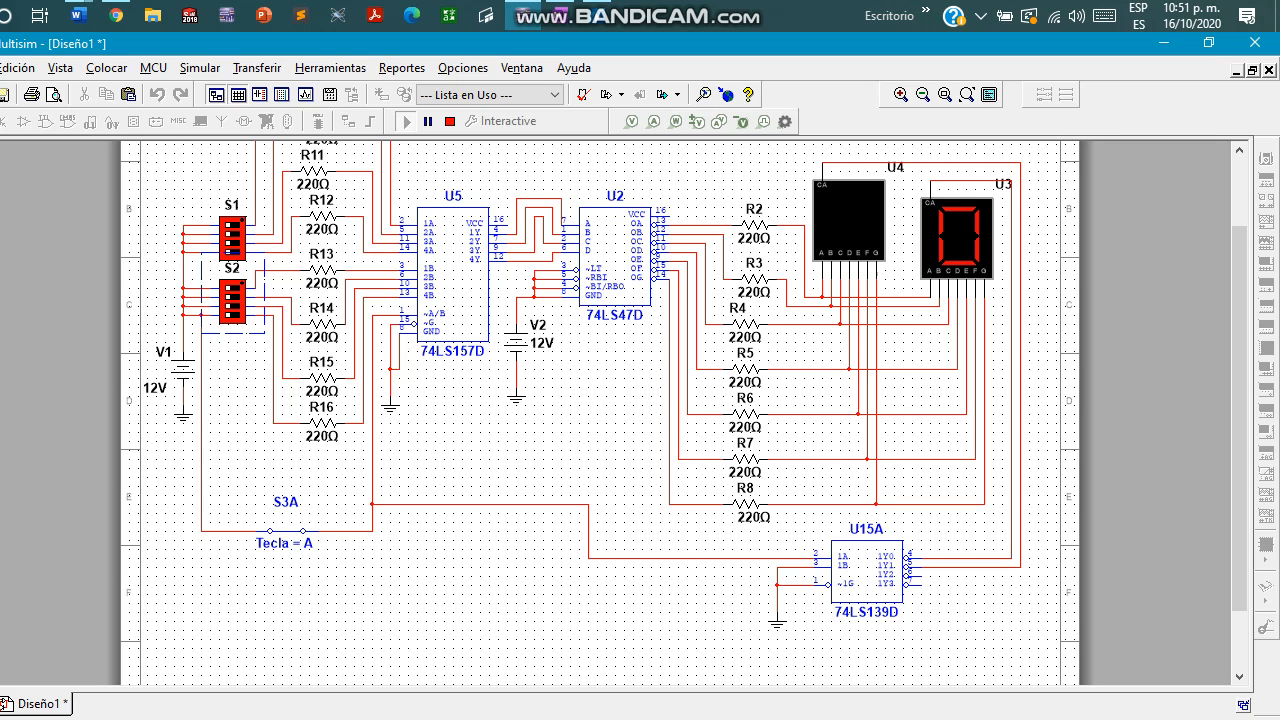
pyautogui.scroll(1, 684, 404)
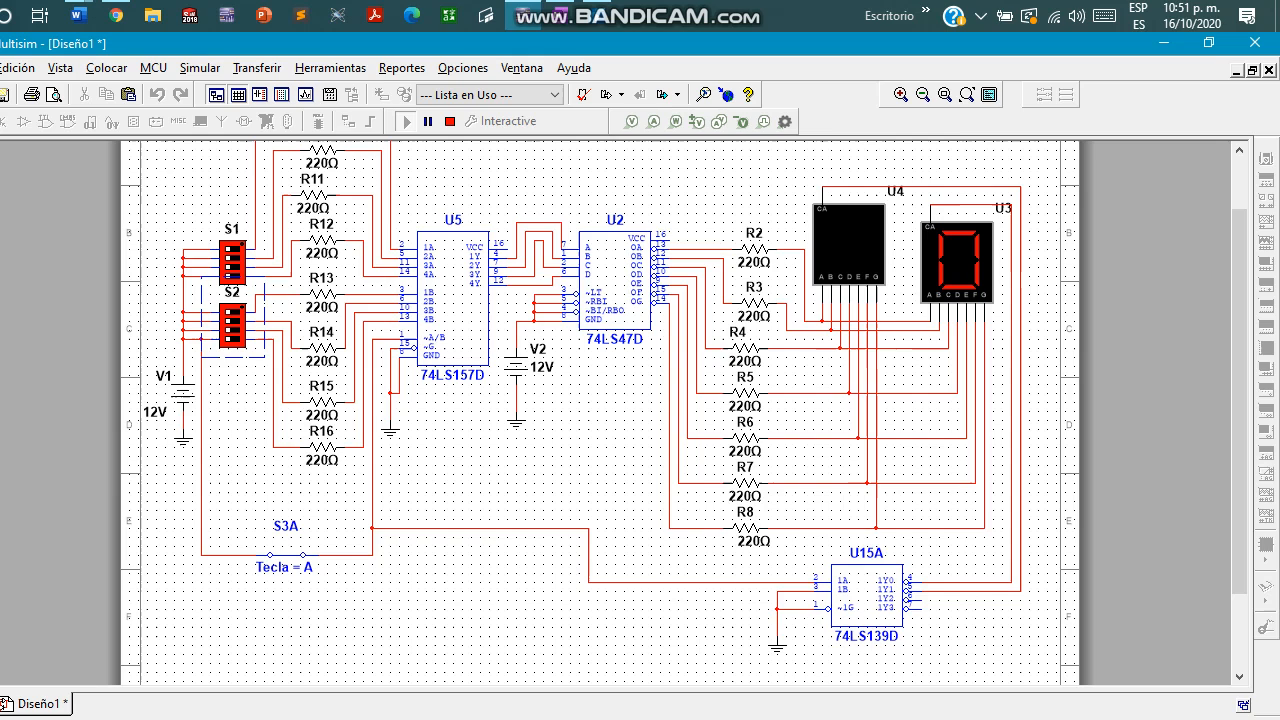
pyautogui.scroll(1, 600, 400)
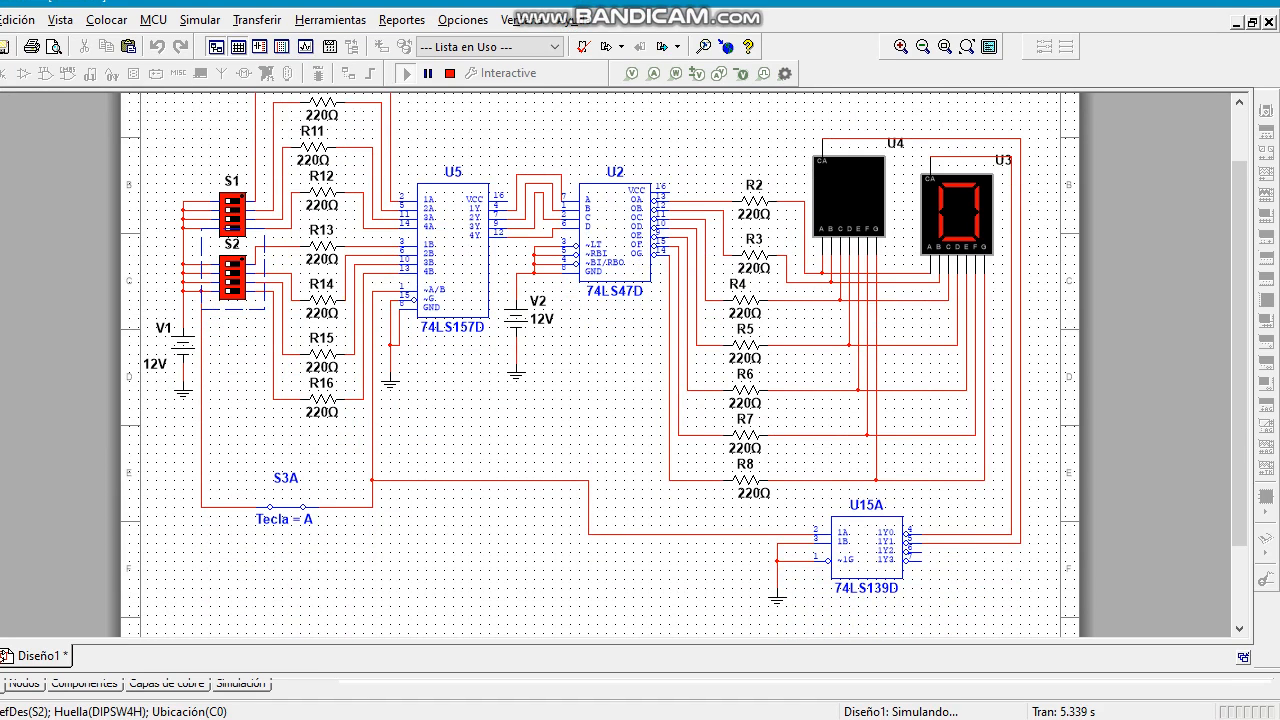
pyautogui.scroll(-1, 600, 365)
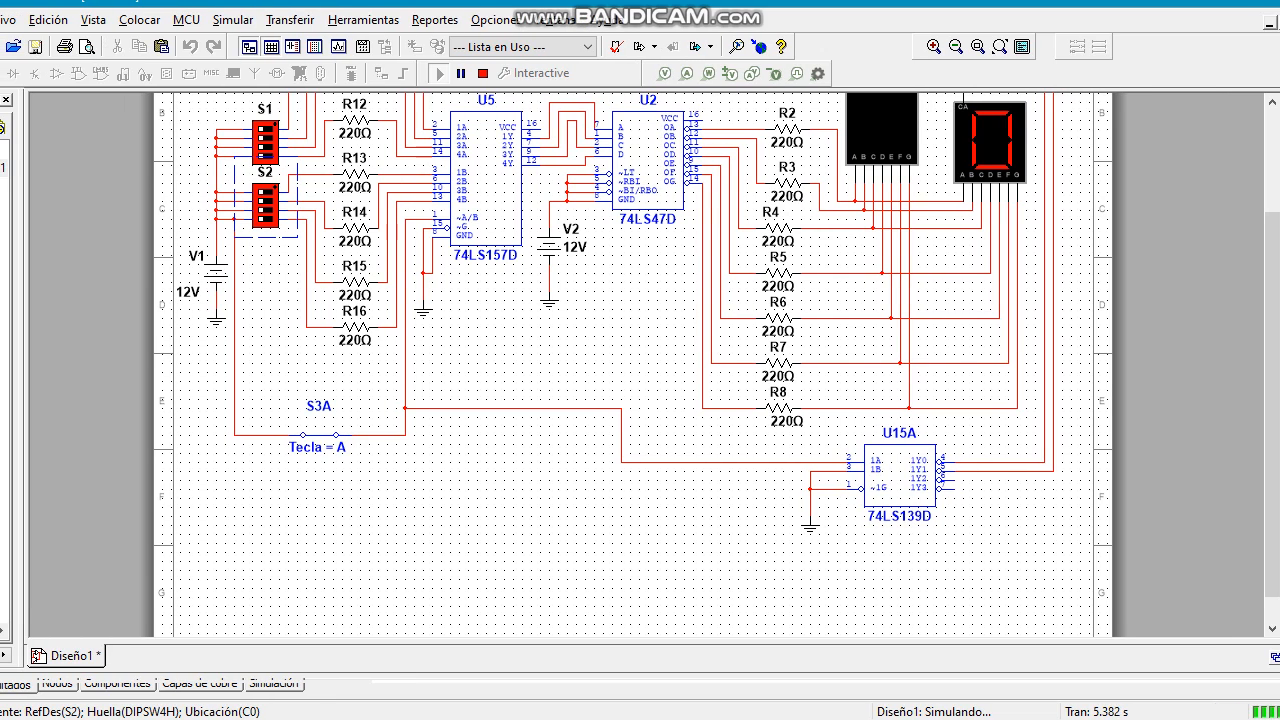
# Step: Open and close switch S3A in the running simulation to alternate the active display between U4 and U3
pyautogui.press('a')
pyautogui.press('a')
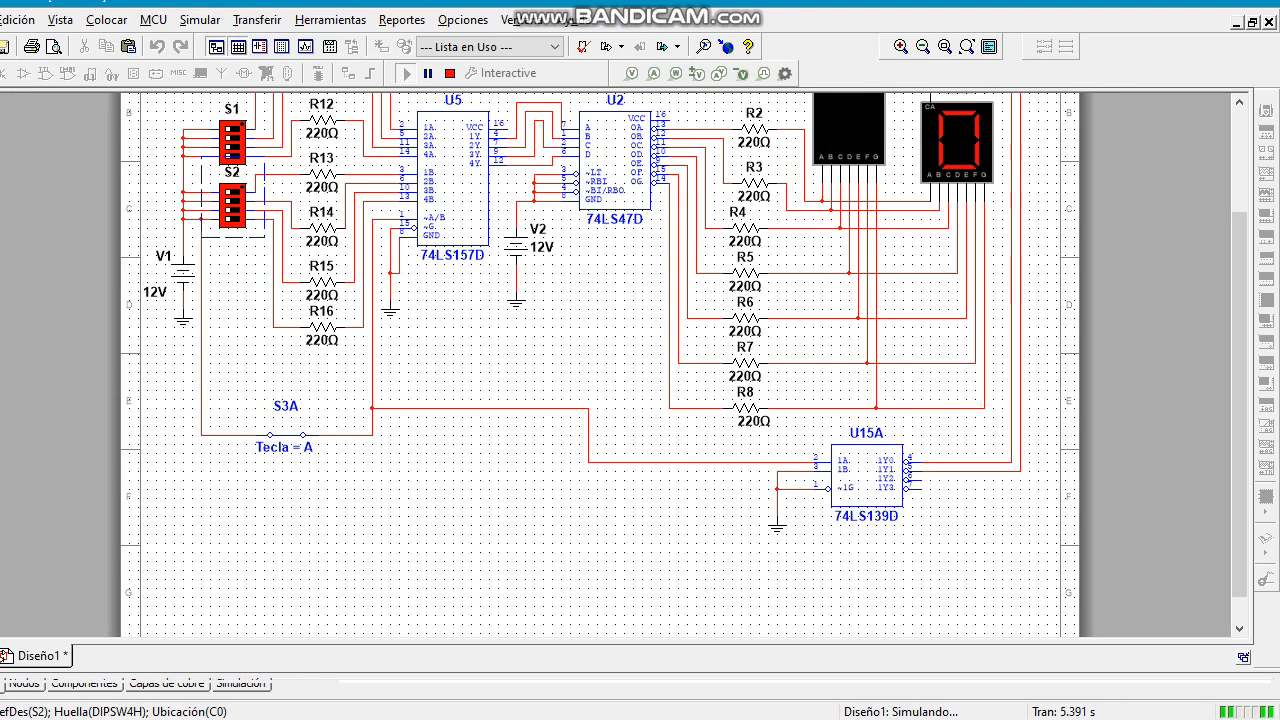
pyautogui.scroll(3, 600, 360)
pyautogui.scroll(1, 600, 360)
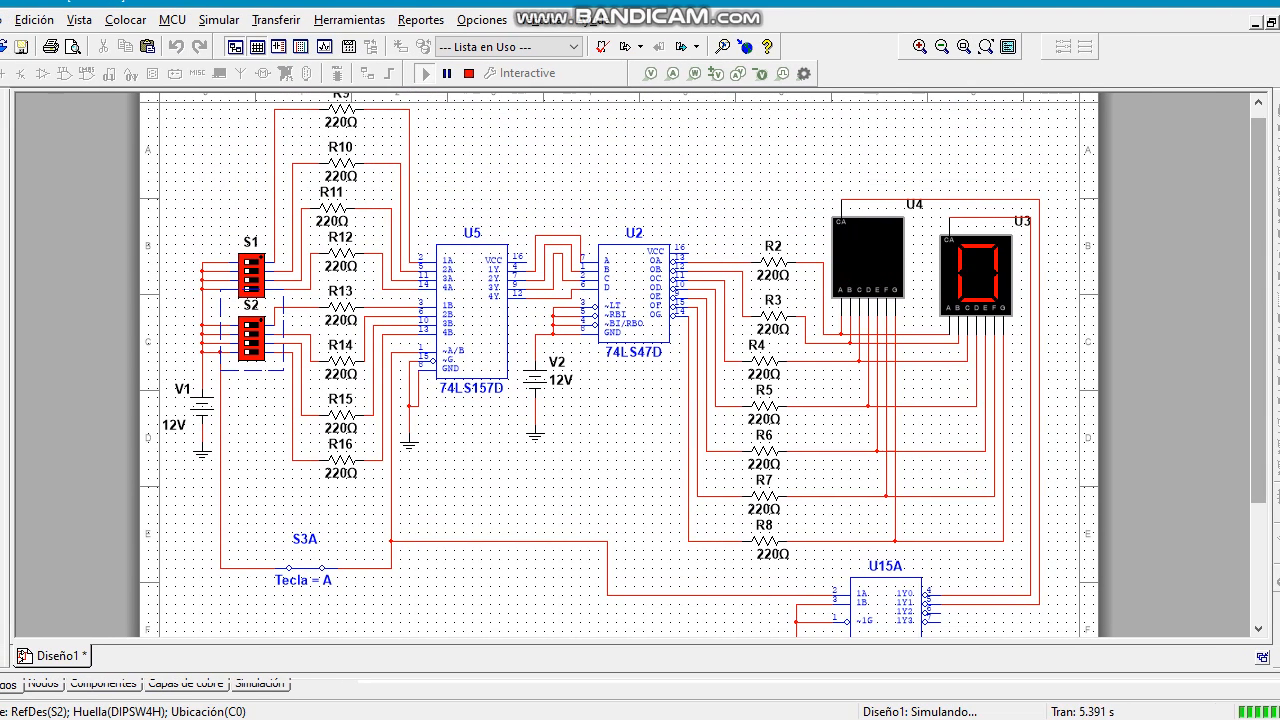
pyautogui.press('a')
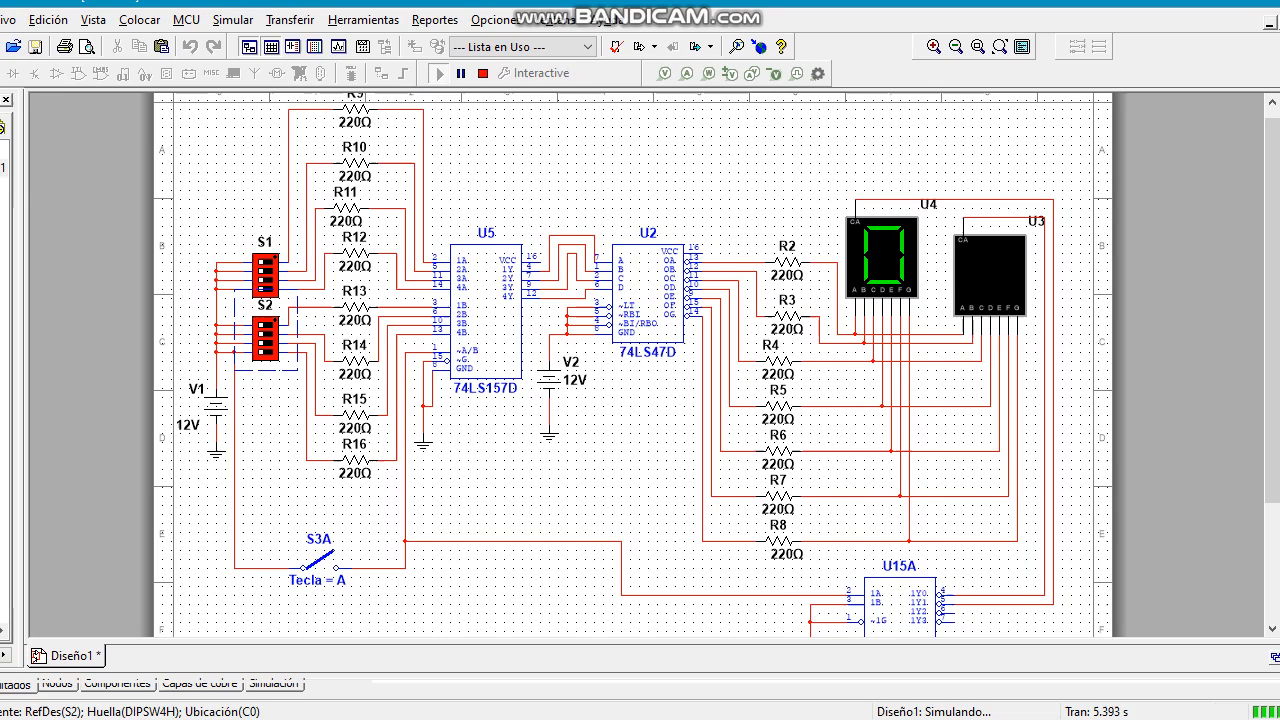
pyautogui.press('a')
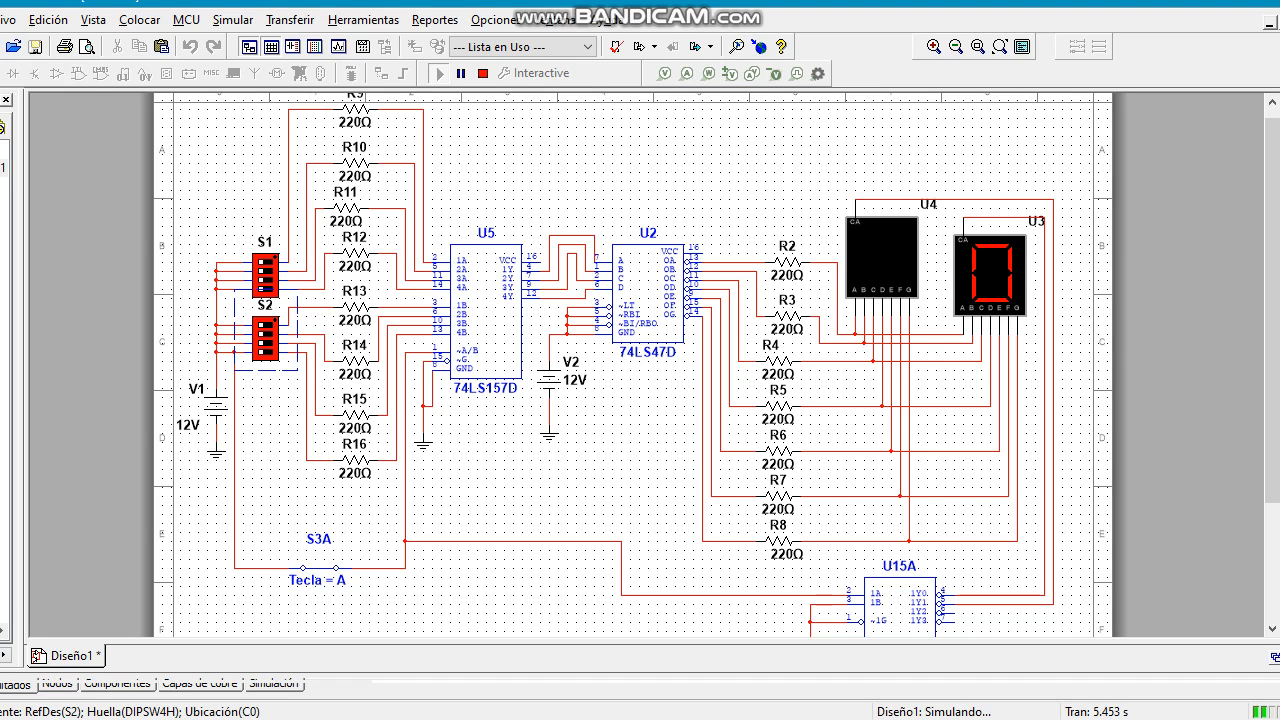
# Step: Select switch S3A and toggle it repeatedly to test the multiplexing between both displays, leaving the switch open
pyautogui.click(318, 555)
pyautogui.press('a')
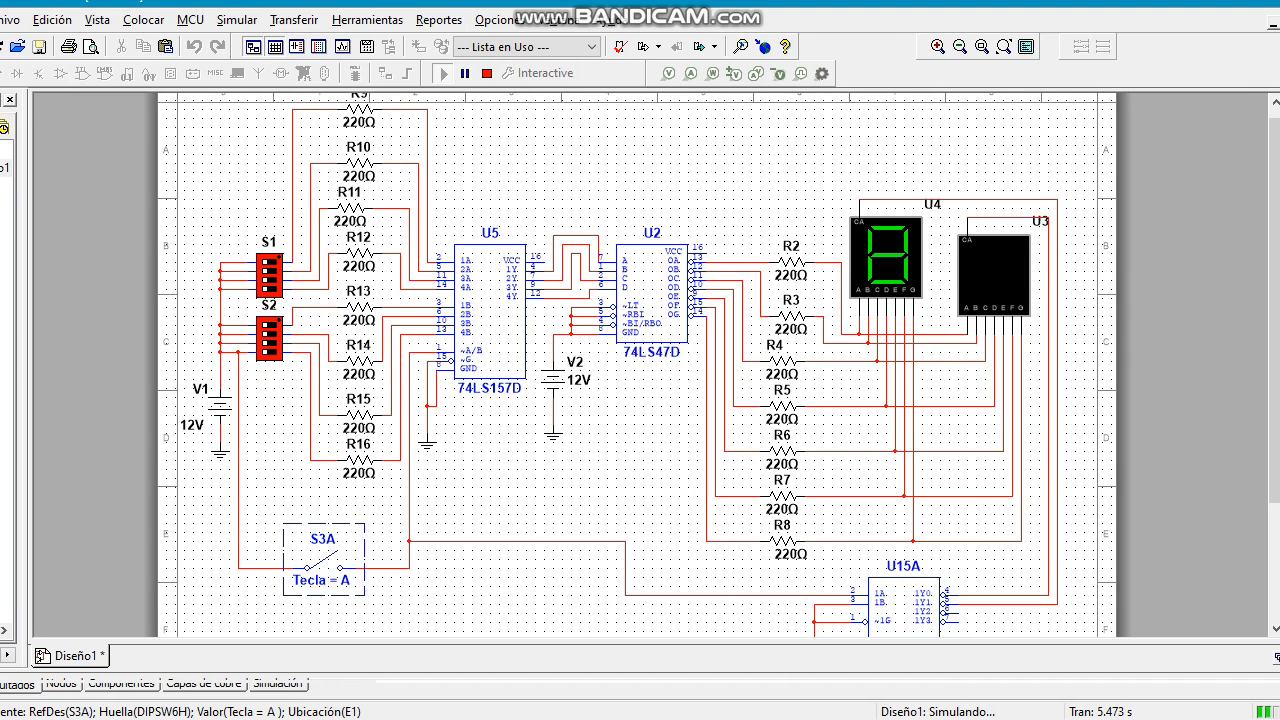
pyautogui.press('a')
pyautogui.press('a')
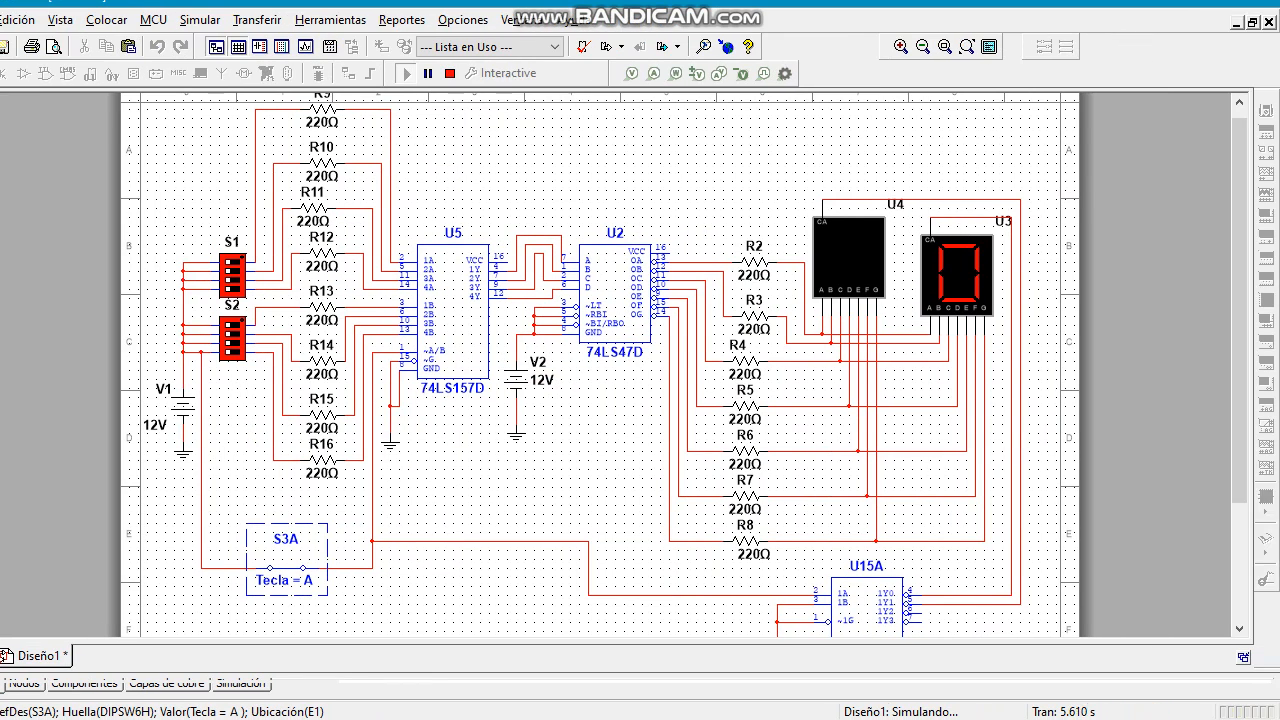
pyautogui.press('a')
pyautogui.press('a')
pyautogui.press('a')
pyautogui.press('a')
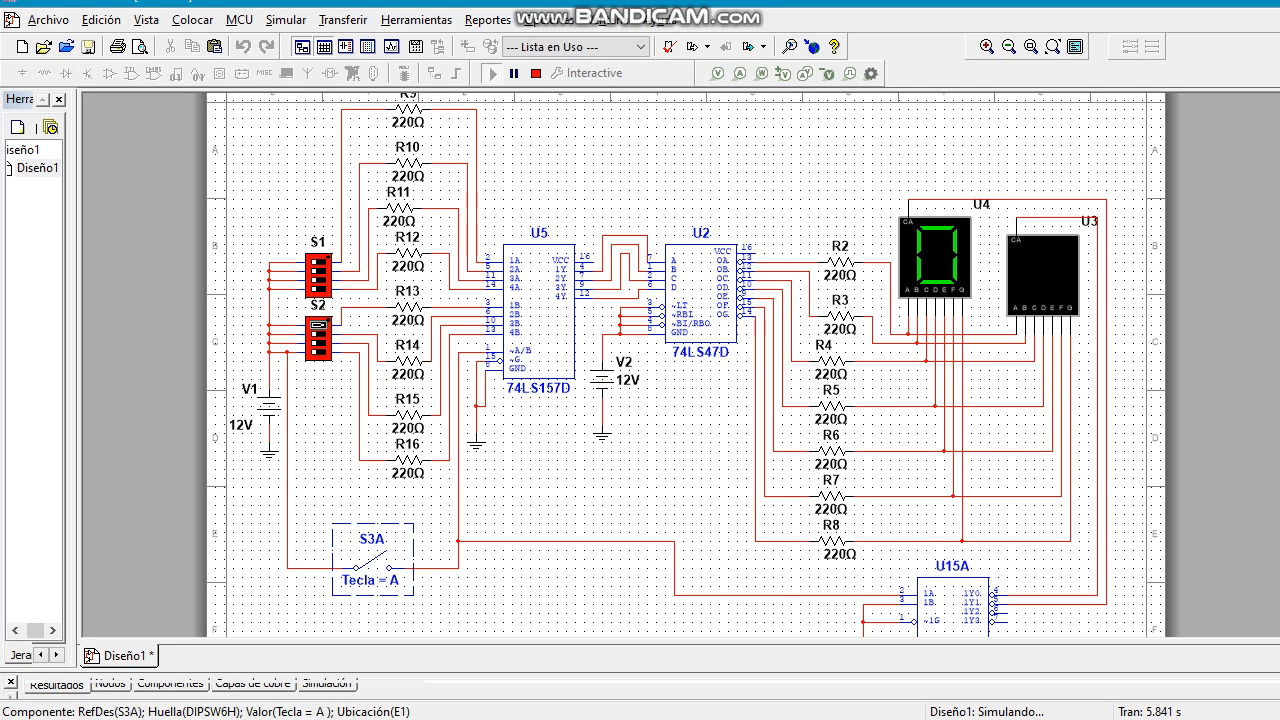
pyautogui.press('a')
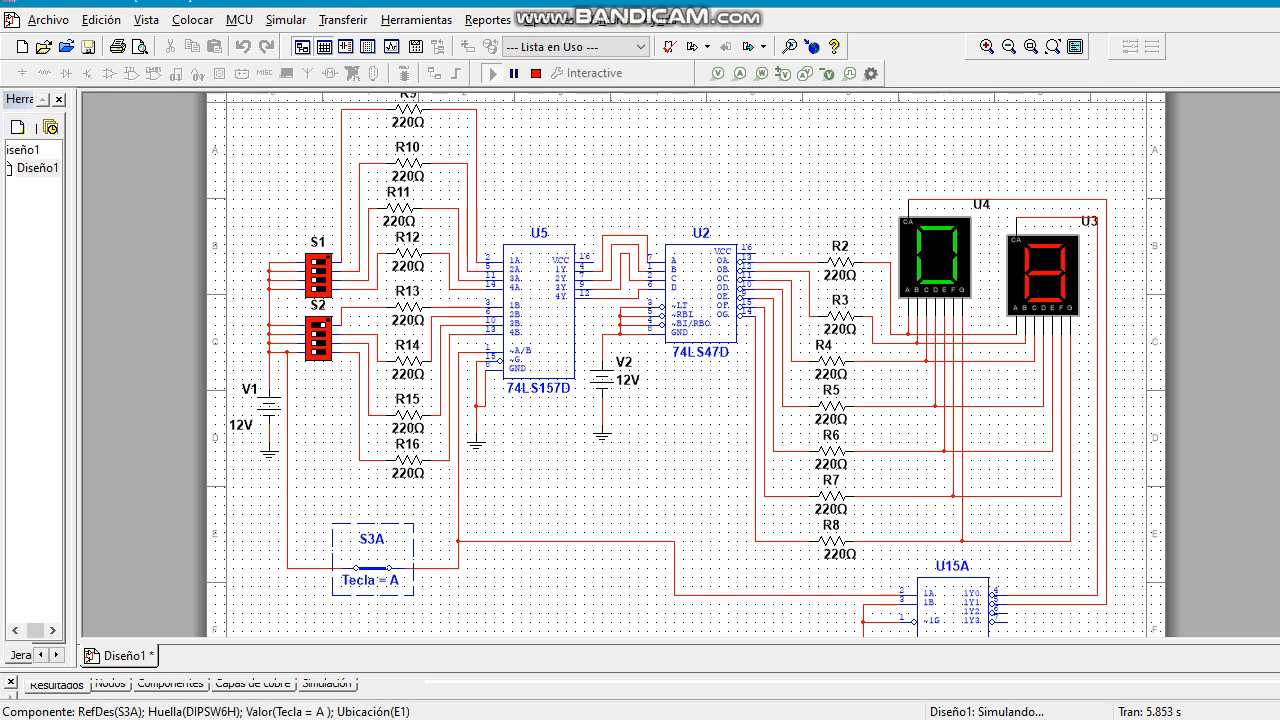
pyautogui.press('a')
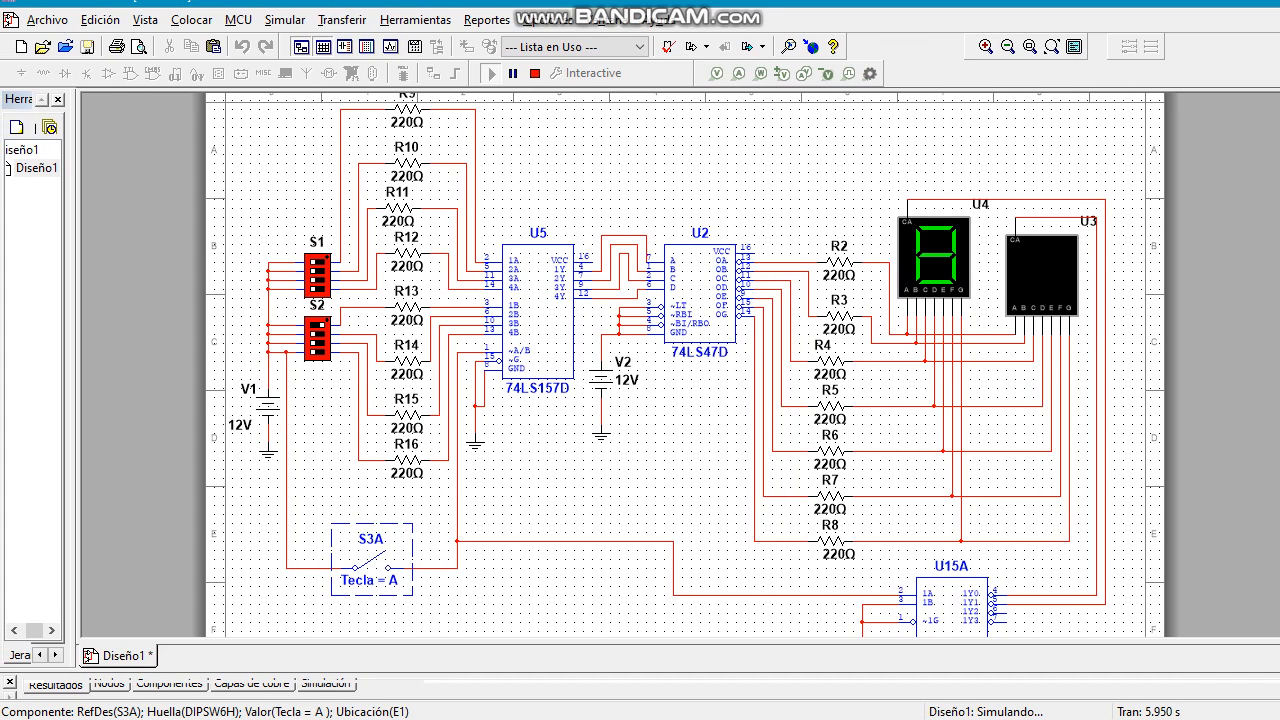
# Step: Set DIP switch S1 to send the digit 1 to display U4, and close S3A to activate display U3
pyautogui.click(317, 289)
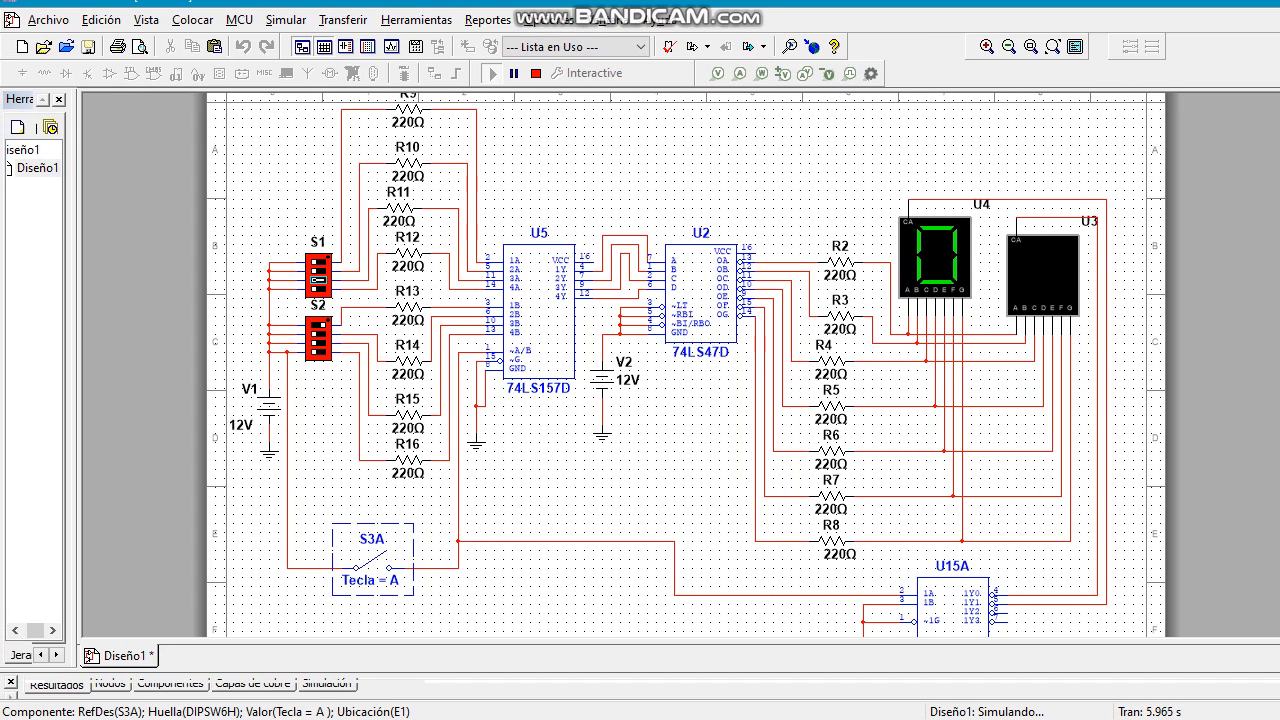
pyautogui.click(318, 261)
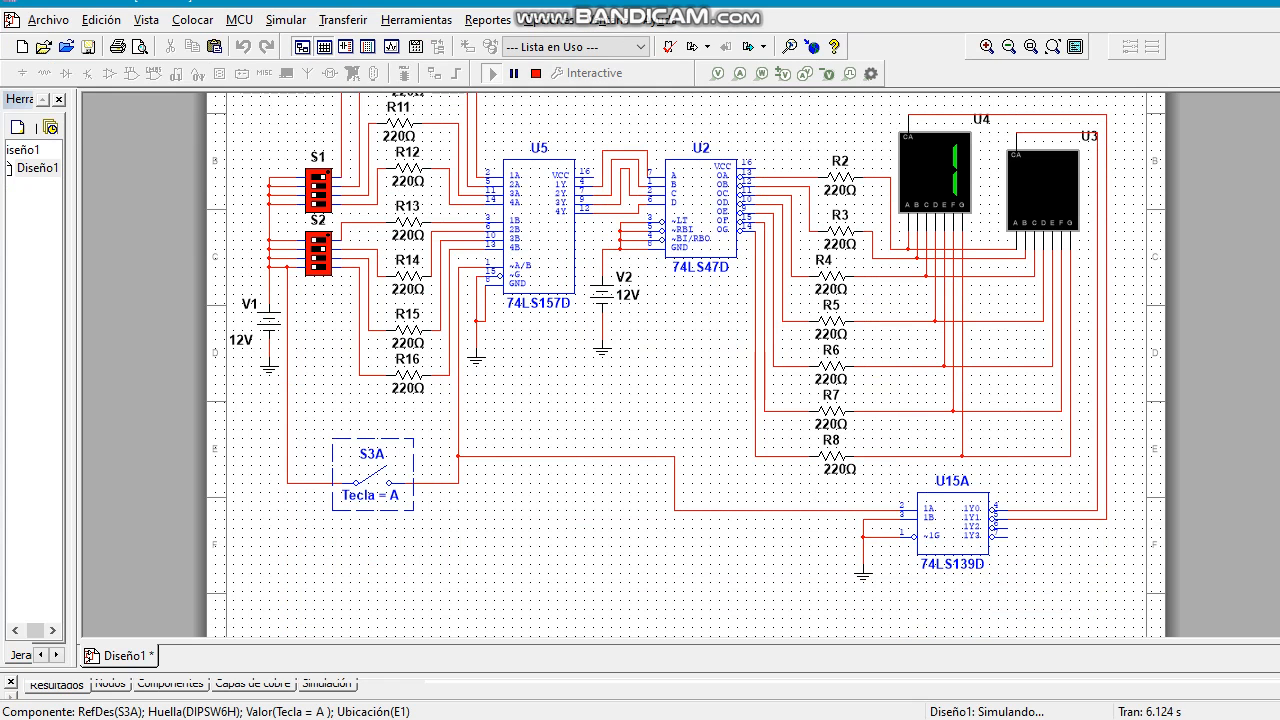
pyautogui.press('a')
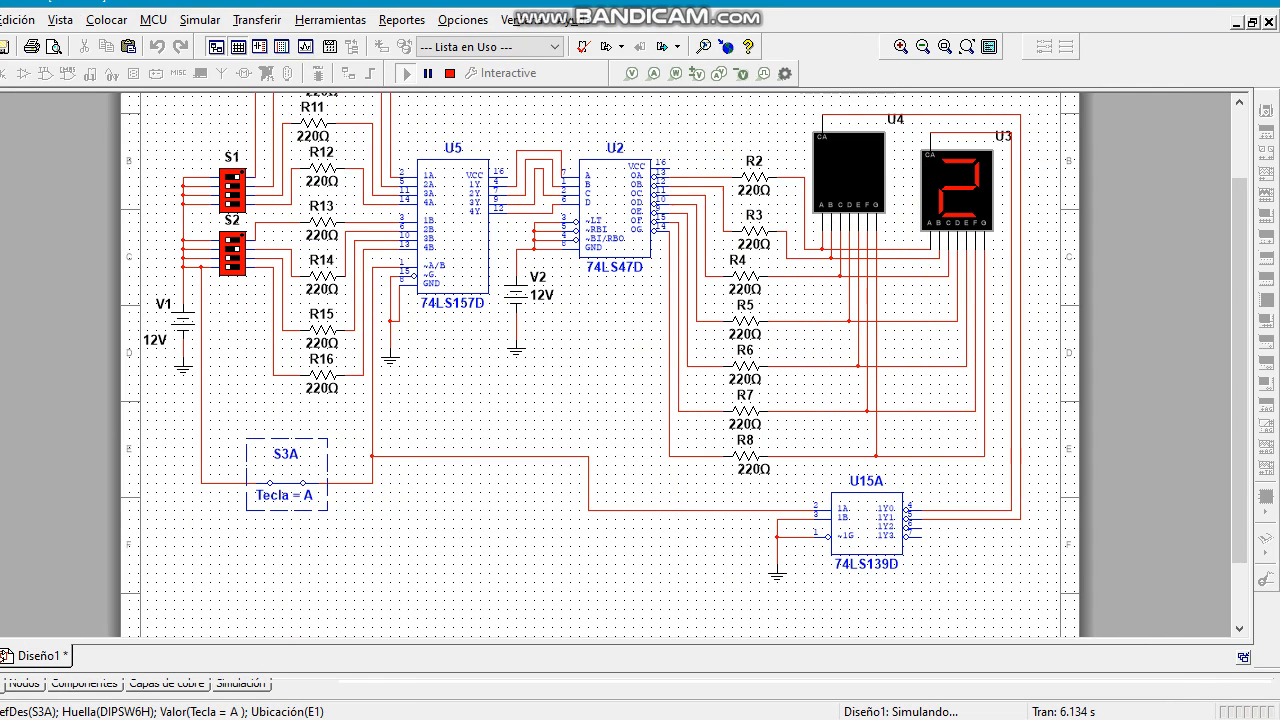
# Step: Check the digits on displays U4 and U3 against the settings of switches S1, S2 and S3A
pyautogui.scroll(1, 600, 360)
pyautogui.scroll(1, 600, 360)
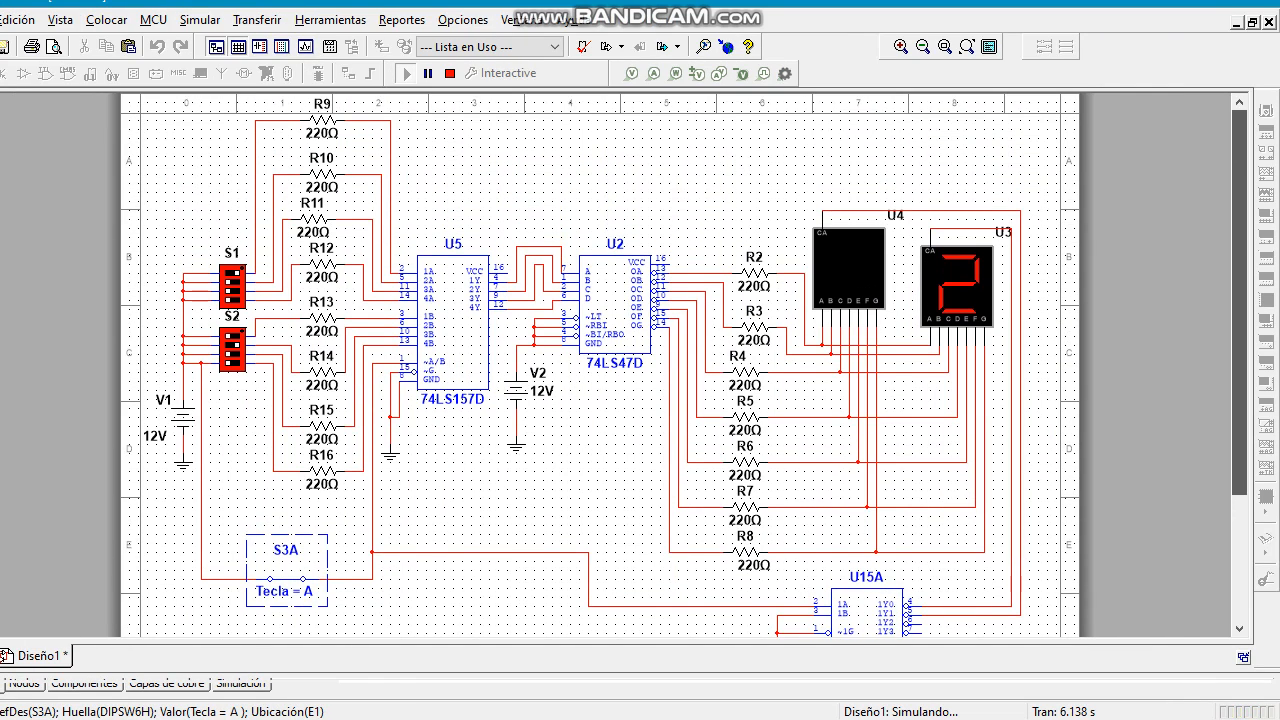
pyautogui.scroll(-1, 600, 360)
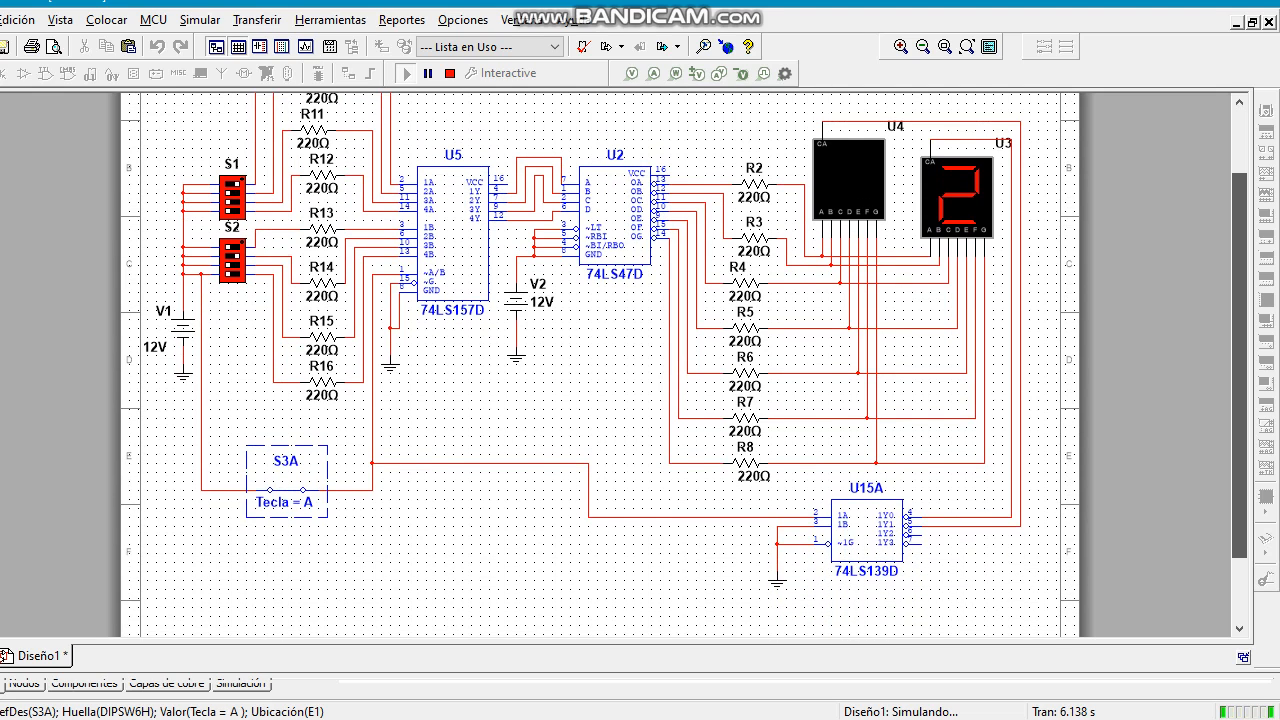
pyautogui.moveTo(1239, 341); pyautogui.dragTo(1239, 330)
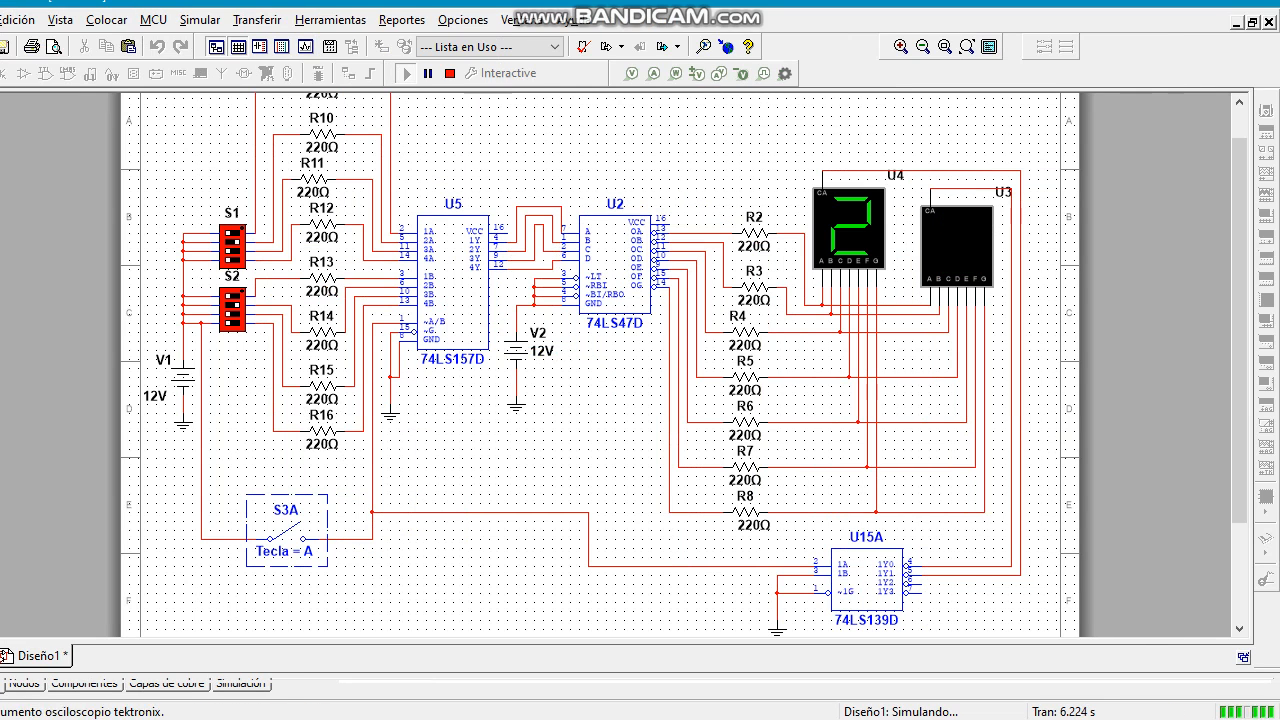
pyautogui.moveTo(1239, 461)
pyautogui.mouseDown()
pyautogui.moveTo(1239, 432)
pyautogui.moveTo(1239, 512)
pyautogui.moveTo(1239, 439)
pyautogui.mouseUp()
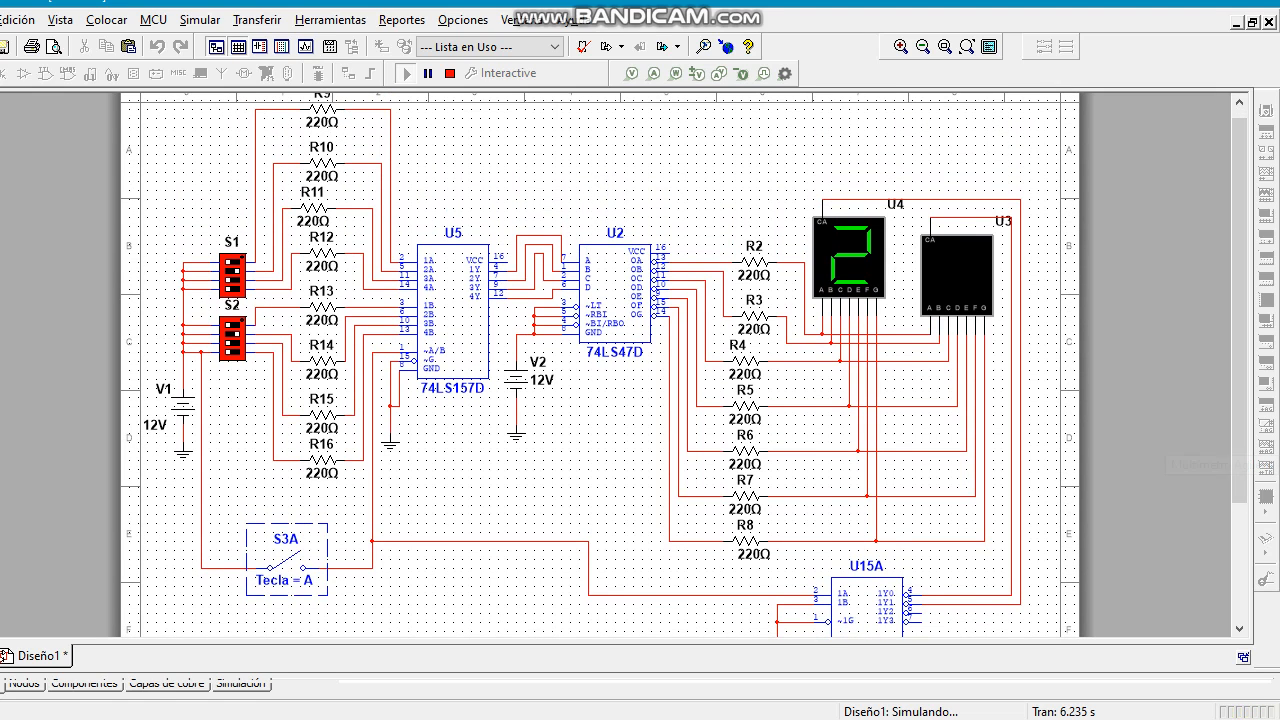